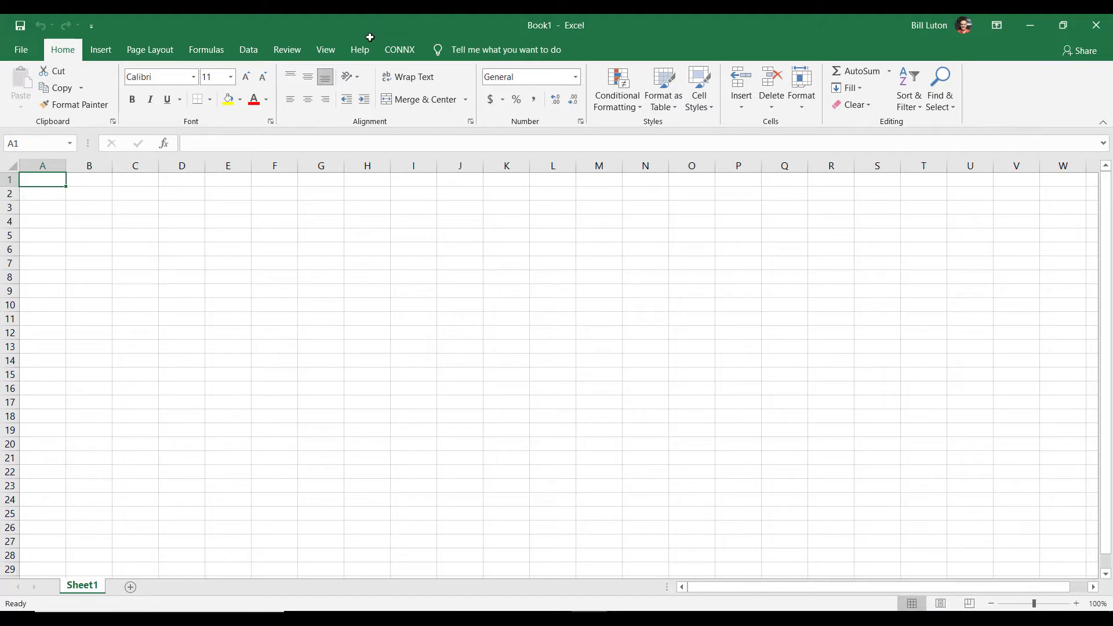
Step: Look at the existing- and new-connection dialogs, cancel both, then open the CONNX data pane
left_click(400, 51)
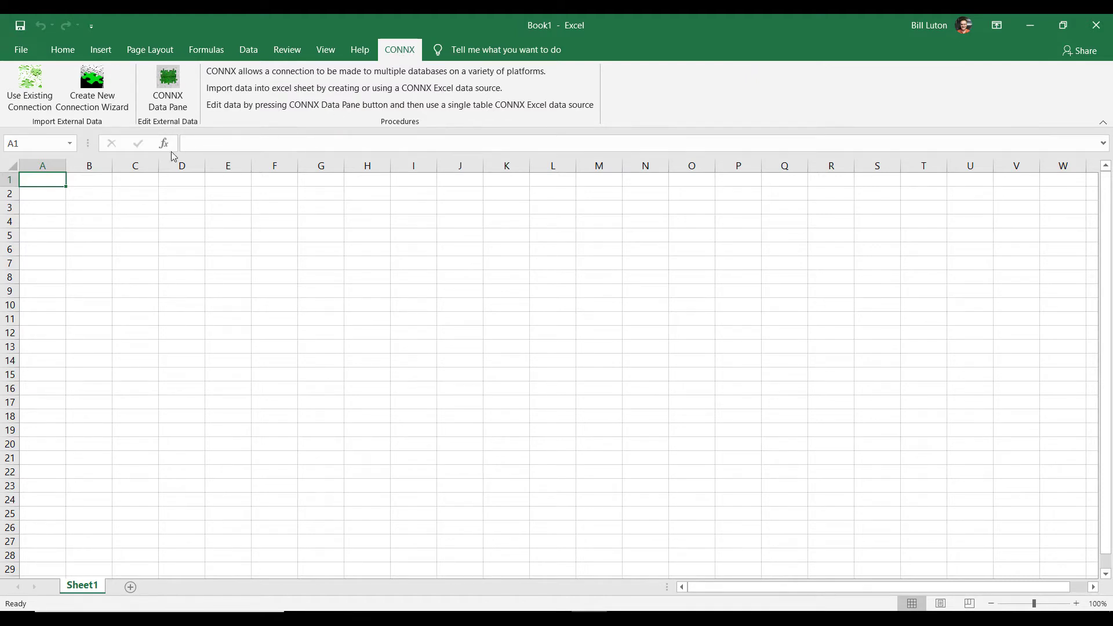
left_click(28, 100)
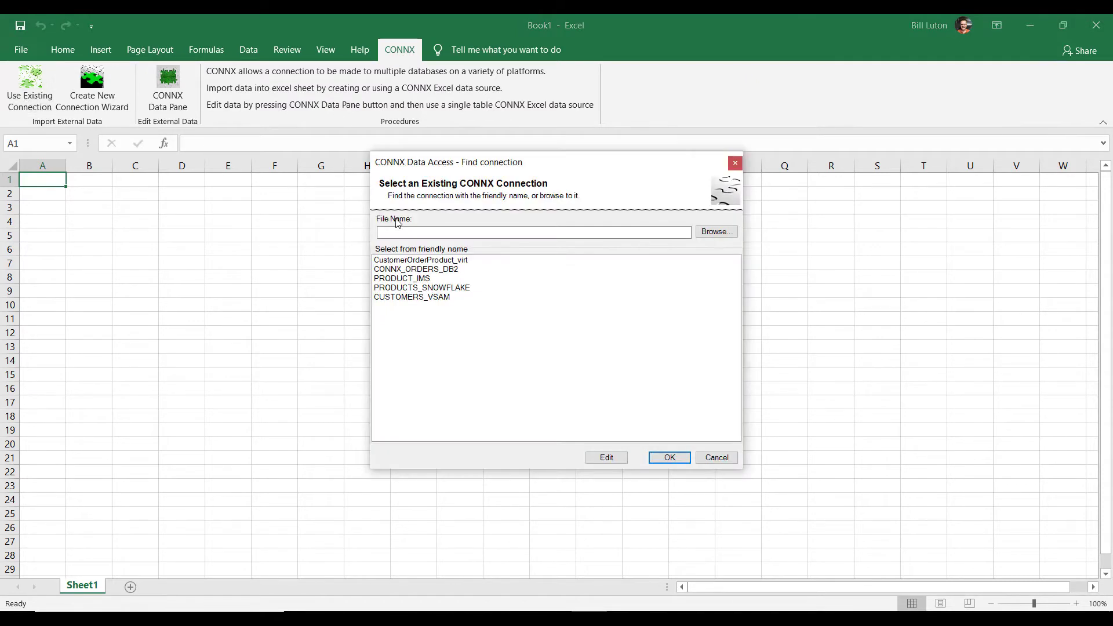
left_click(706, 460)
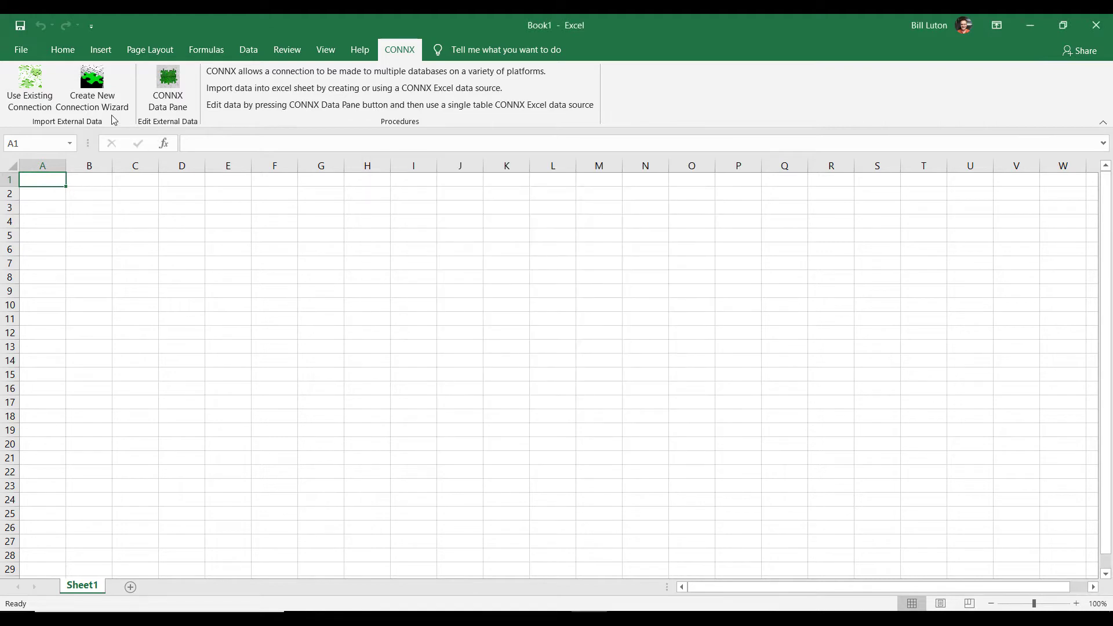
left_click(97, 105)
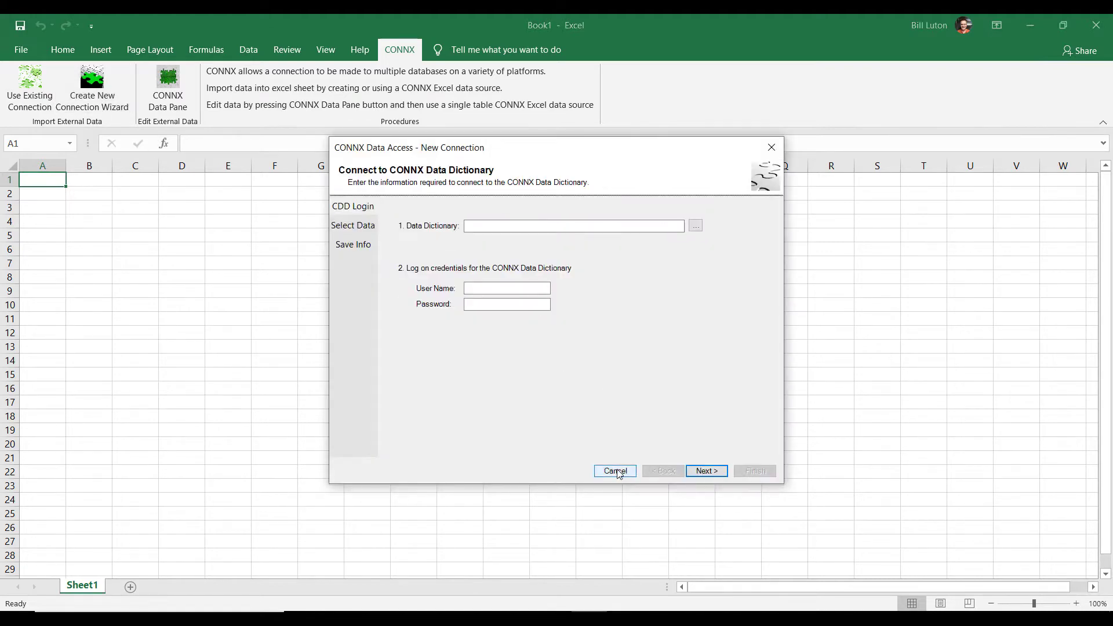
left_click(615, 471)
left_click(168, 93)
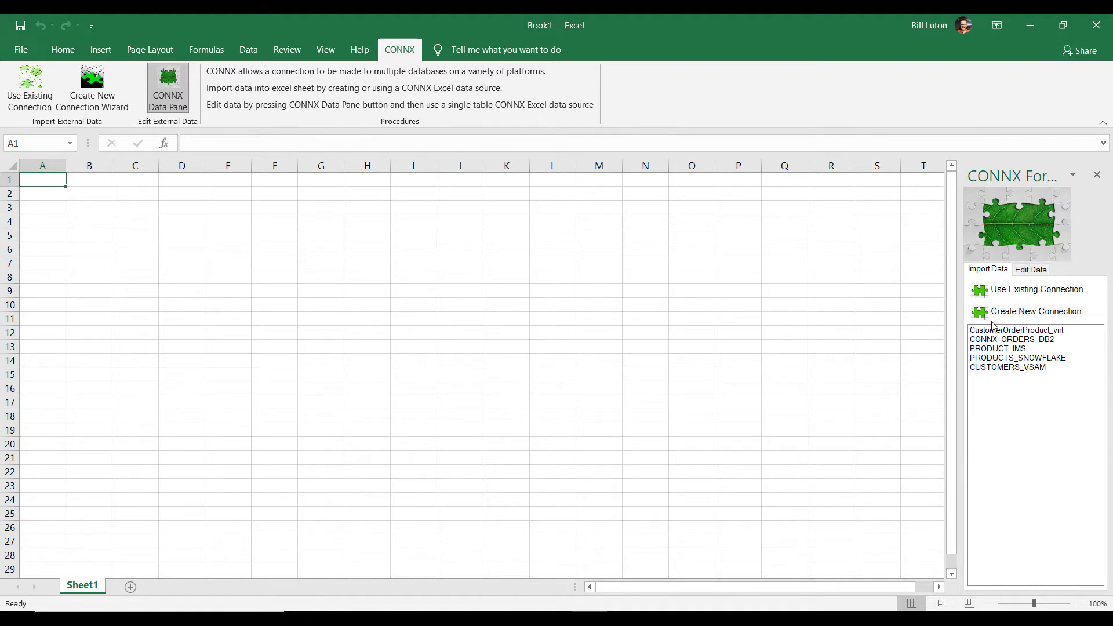
Step: Switch the CONNX pane to its Import Data tab listing the saved connections
left_click(1033, 272)
Step: Import the CUSTOMERS_VSAM table onto Sheet1, columns CUSTOMERID through CUSTOMERPHONE
double_click(996, 369)
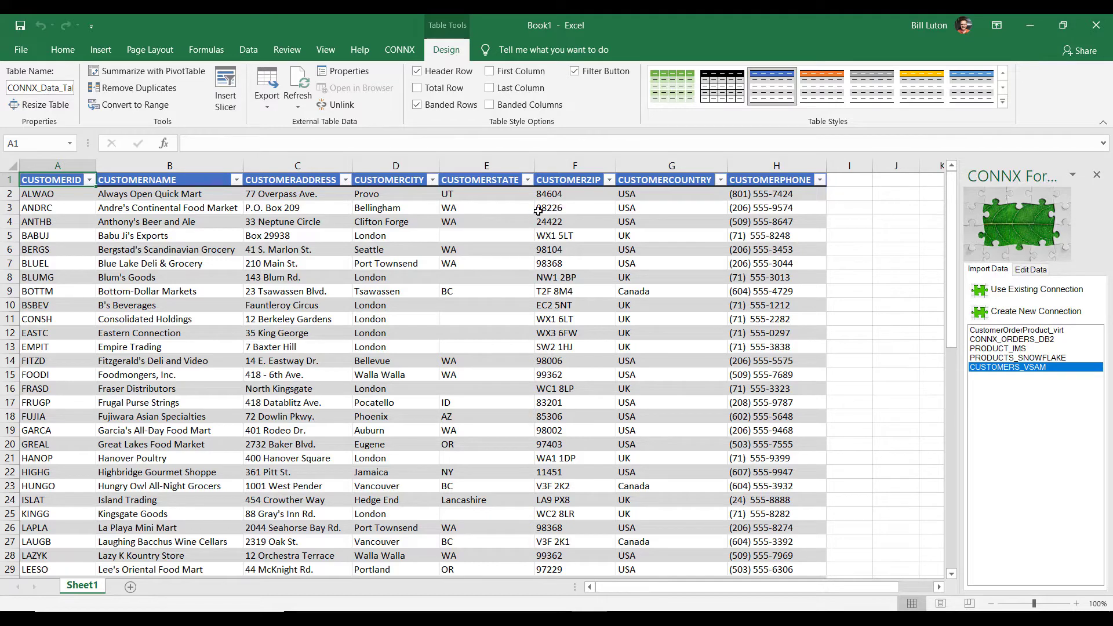
Step: Sort the Sheet1 customer table by CUSTOMERCOUNTRY, then by CUSTOMERNAME
left_click(249, 51)
left_click(435, 90)
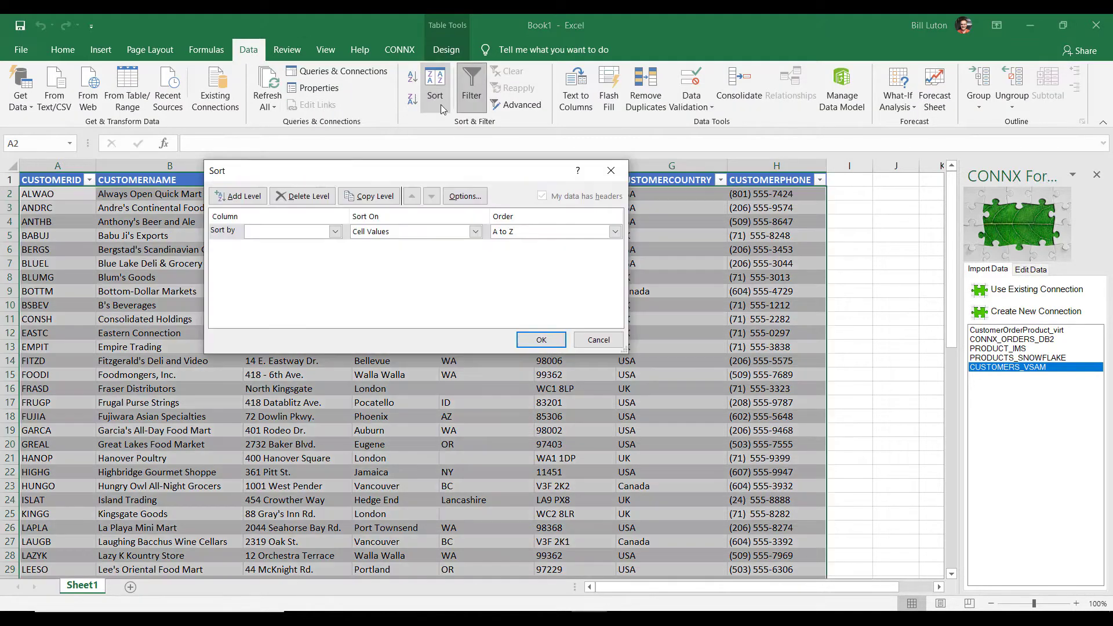
left_click(335, 232)
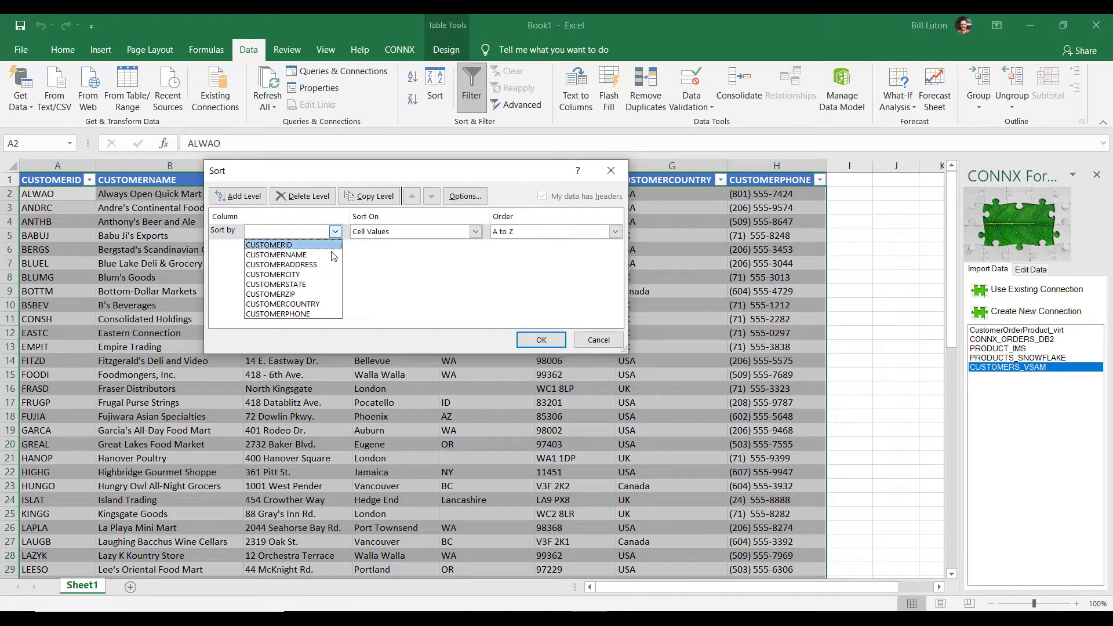
left_click(293, 305)
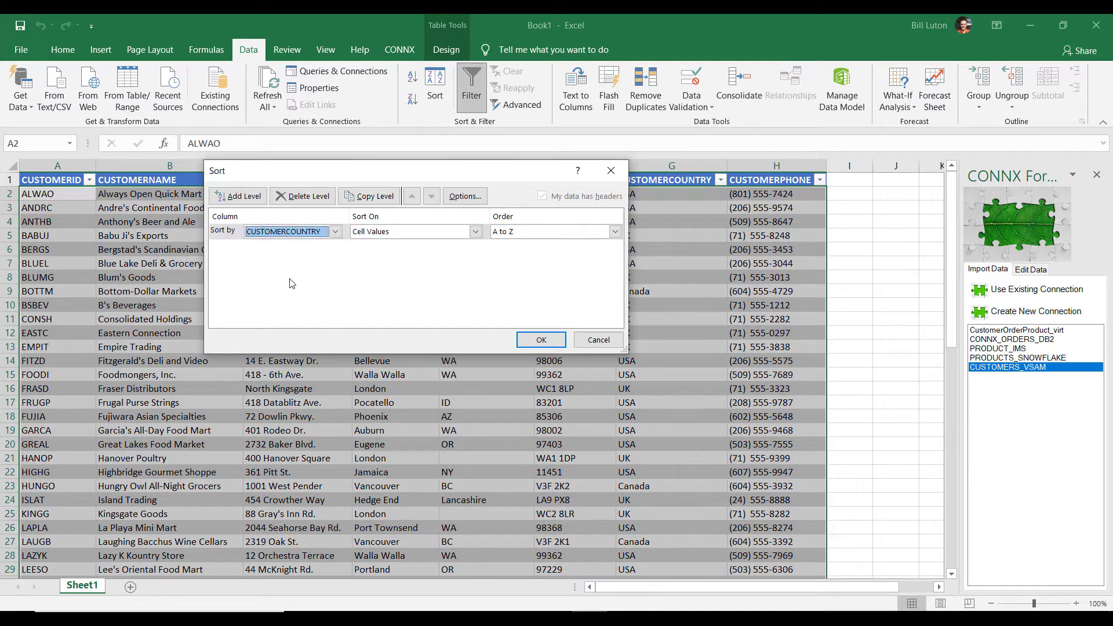
left_click(235, 196)
left_click(335, 247)
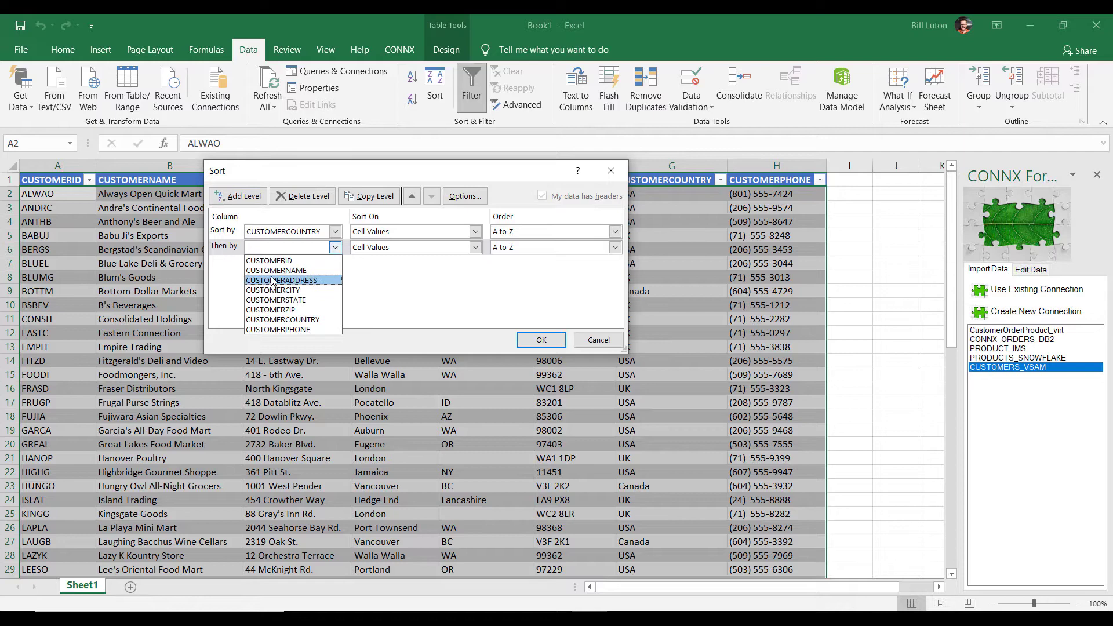
left_click(276, 270)
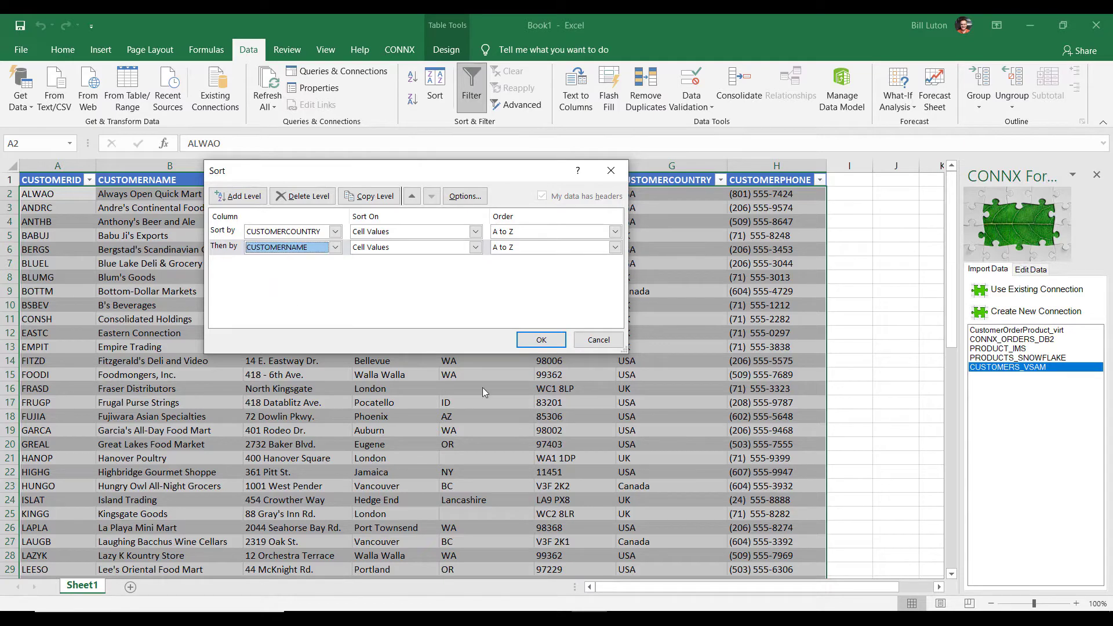
left_click(541, 340)
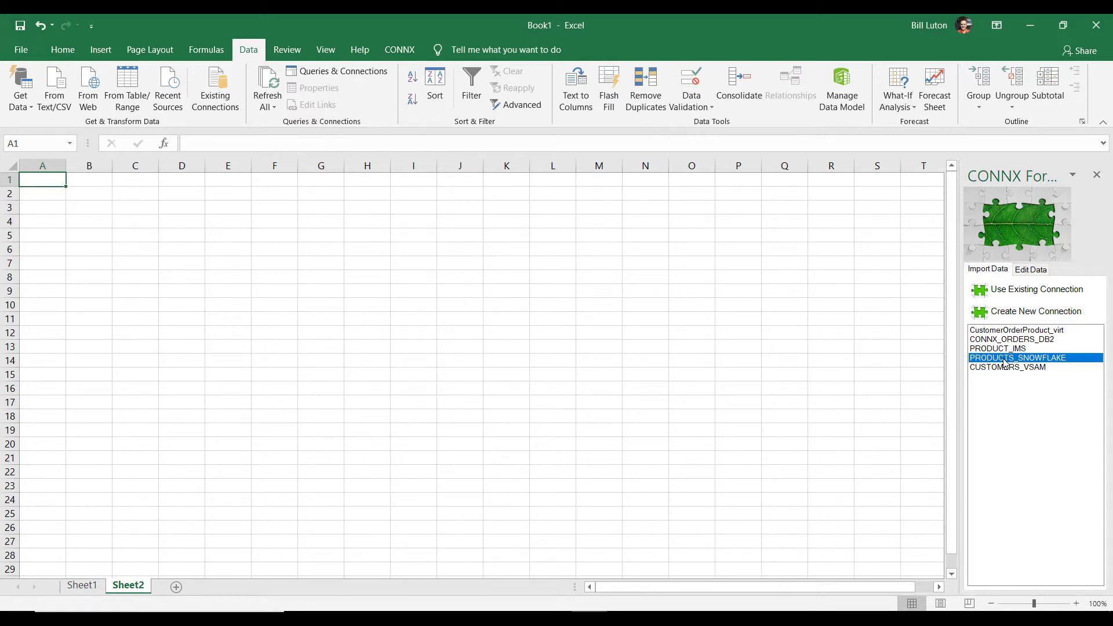
Step: Import the PRODUCTS_SNOWFLAKE product table onto Sheet2
double_click(1005, 363)
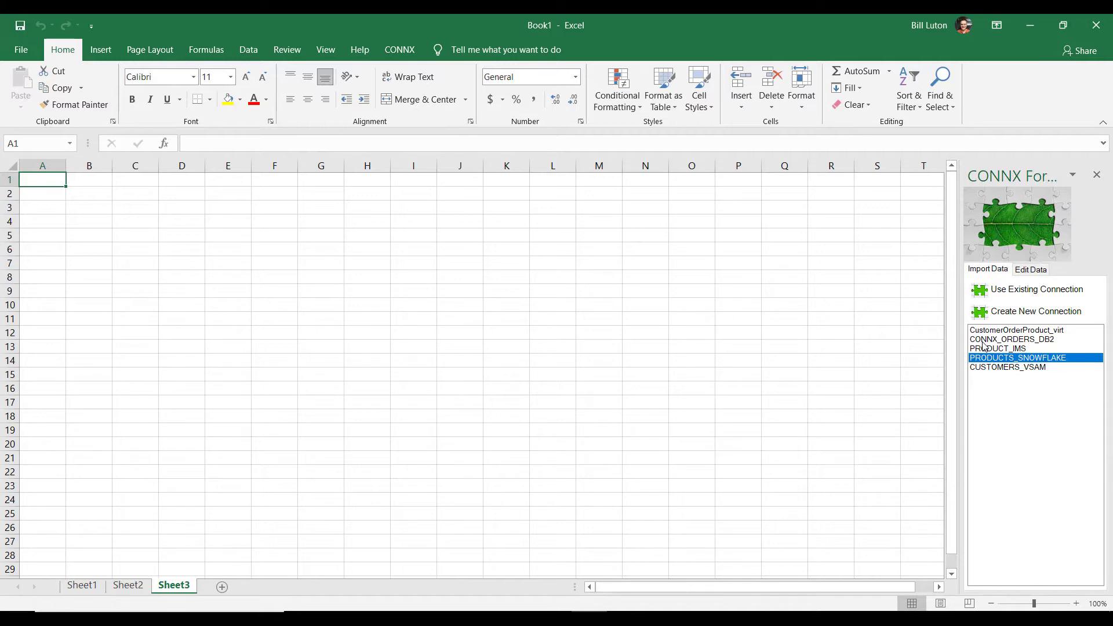
left_click(968, 383)
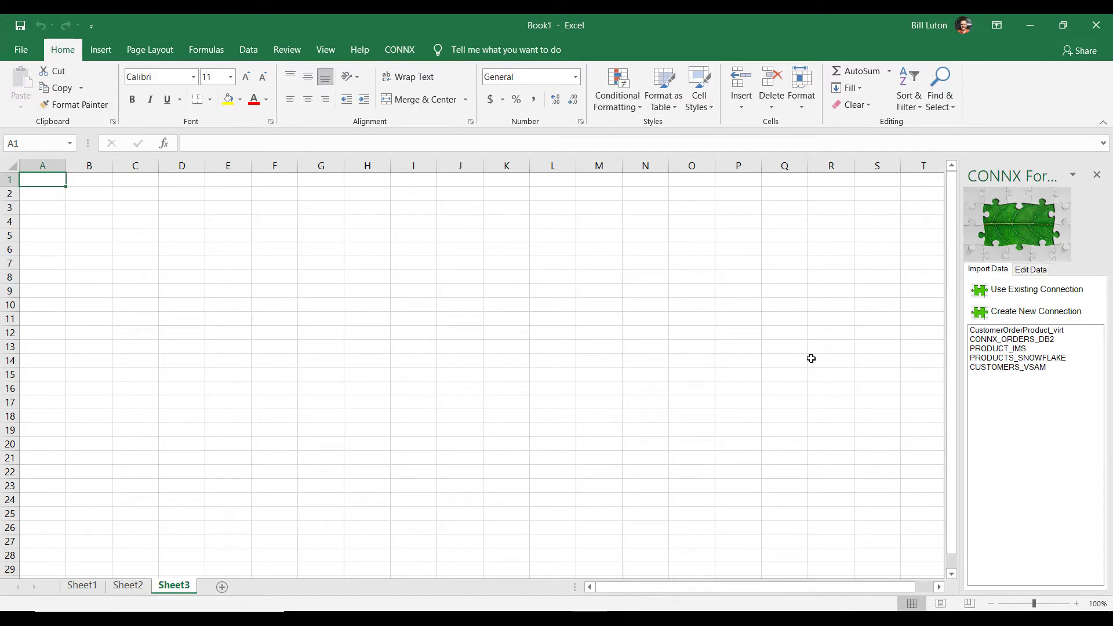
Step: Import CustomerOrderProduct_virt's joined customer, order and product columns onto Sheet3
double_click(984, 329)
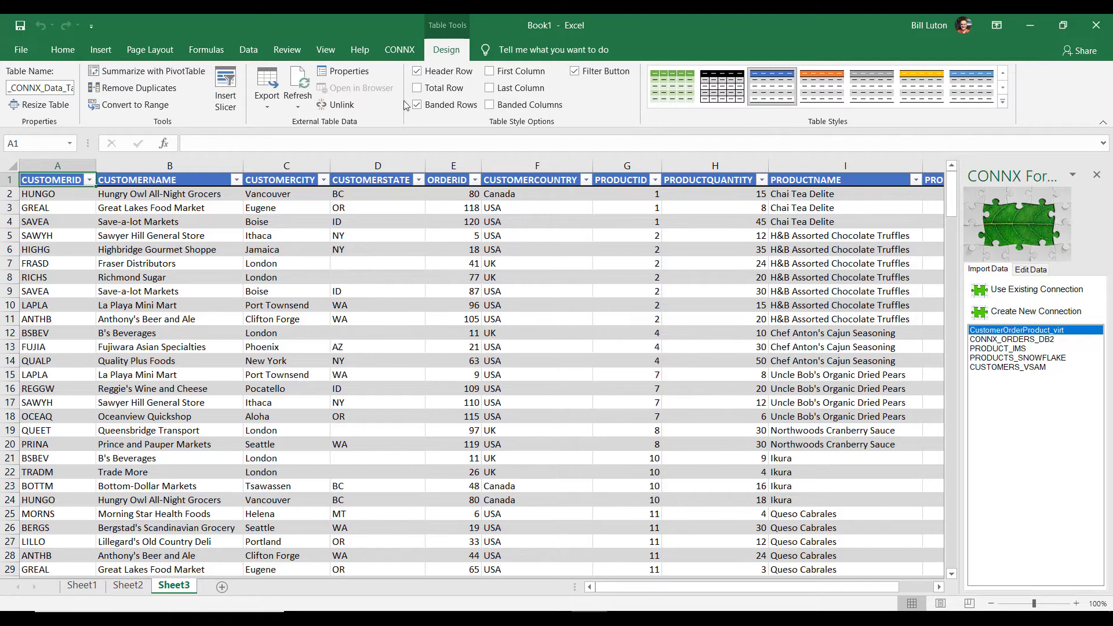
left_click(249, 51)
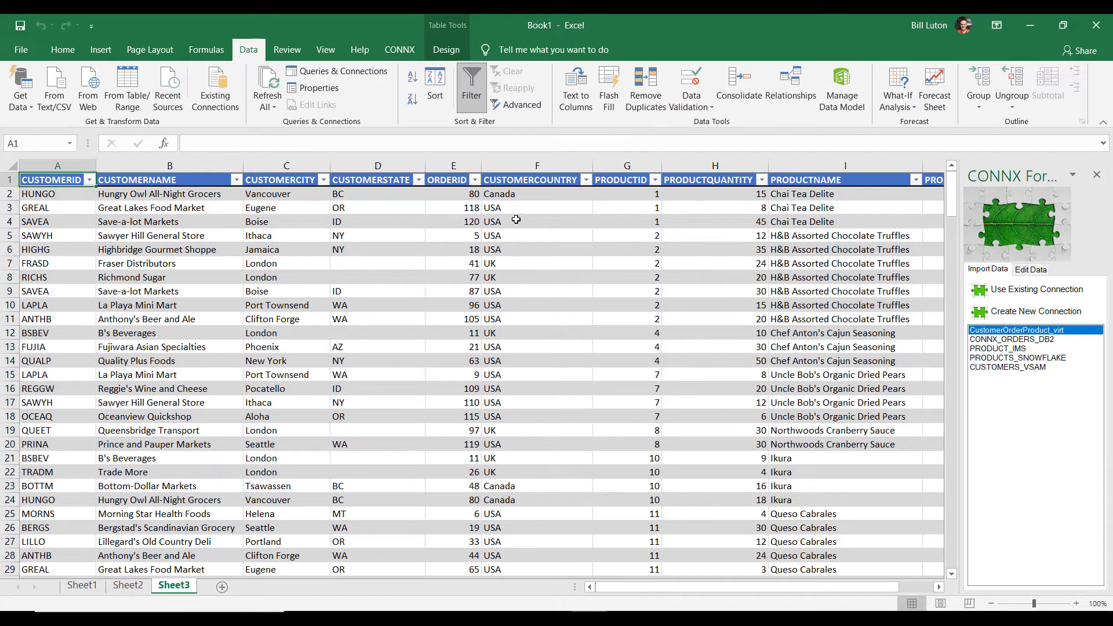
Step: Sort Sheet3's order data by CUSTOMERCOUNTRY, then by CUSTOMERNAME
left_click(434, 86)
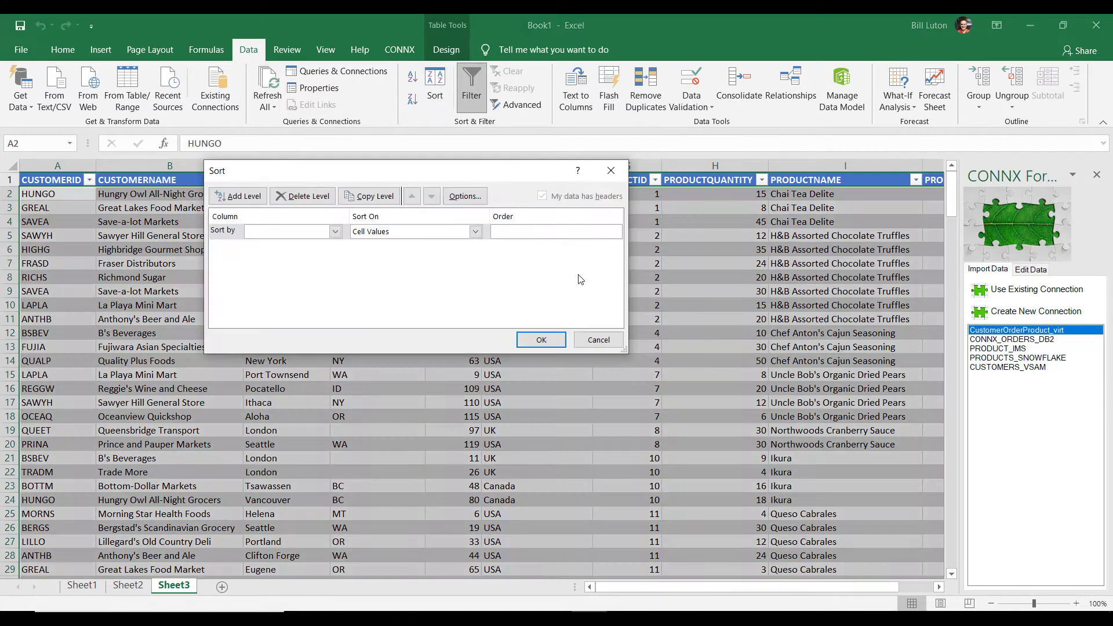
left_click(335, 232)
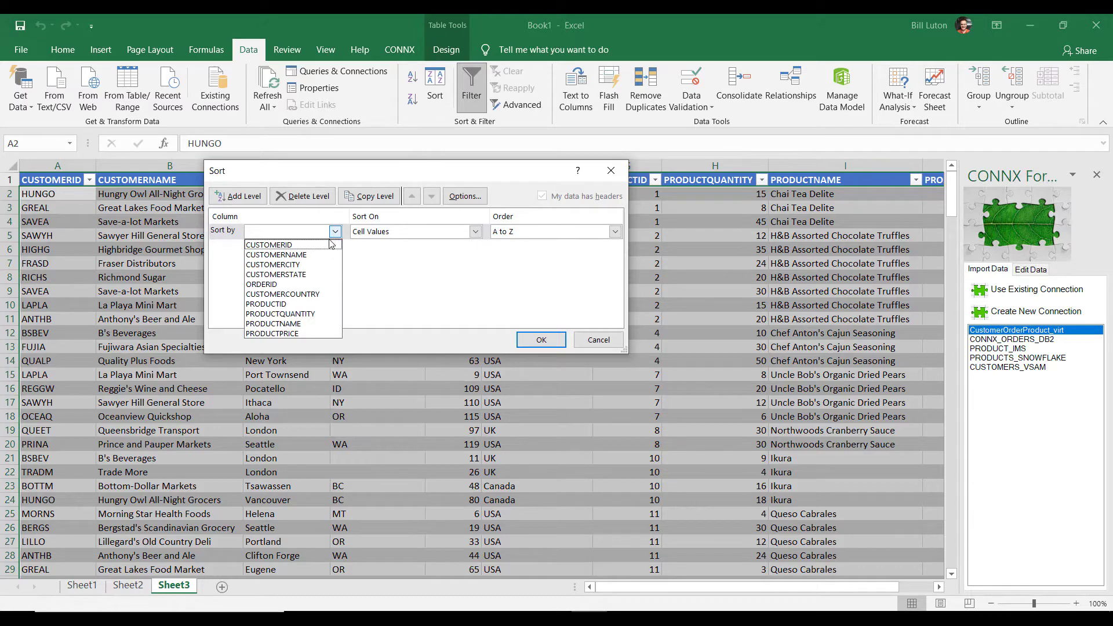
left_click(289, 294)
left_click(238, 197)
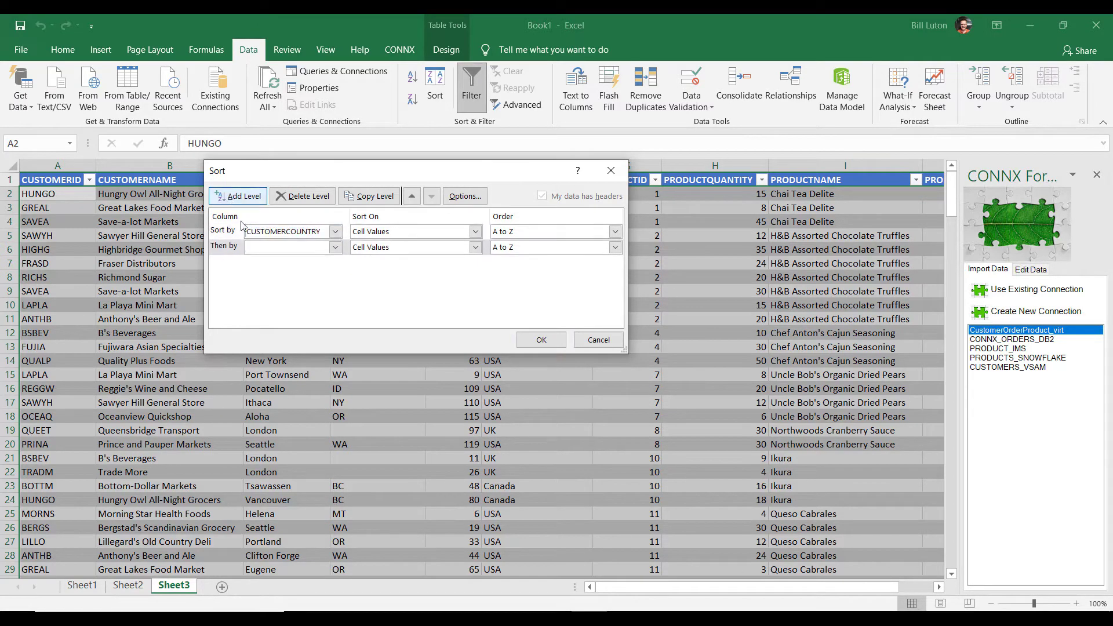
left_click(335, 248)
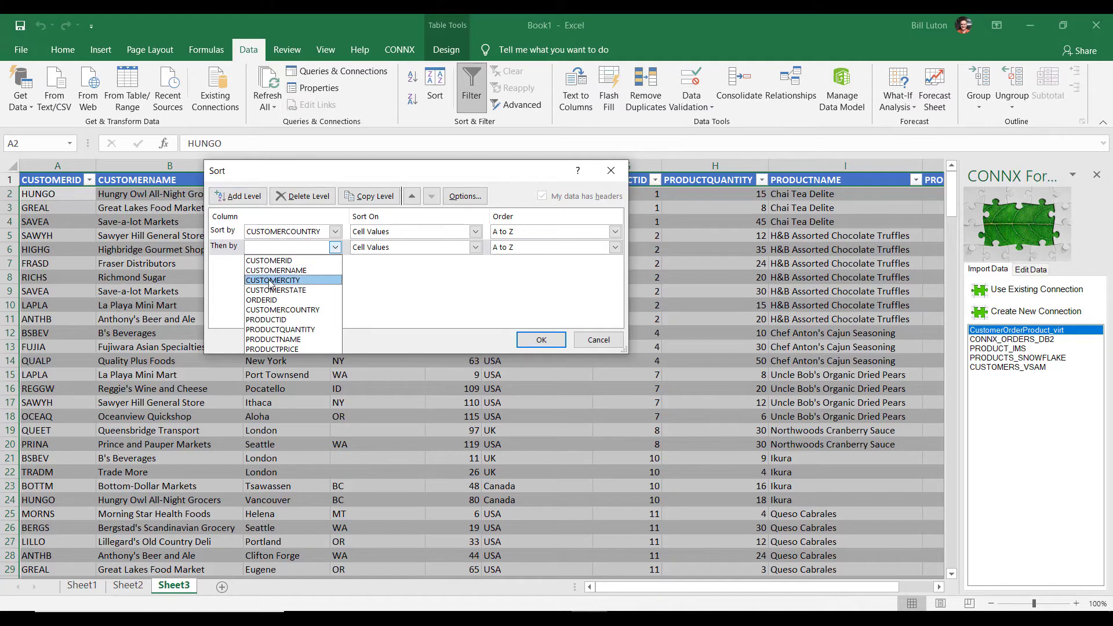
left_click(269, 265)
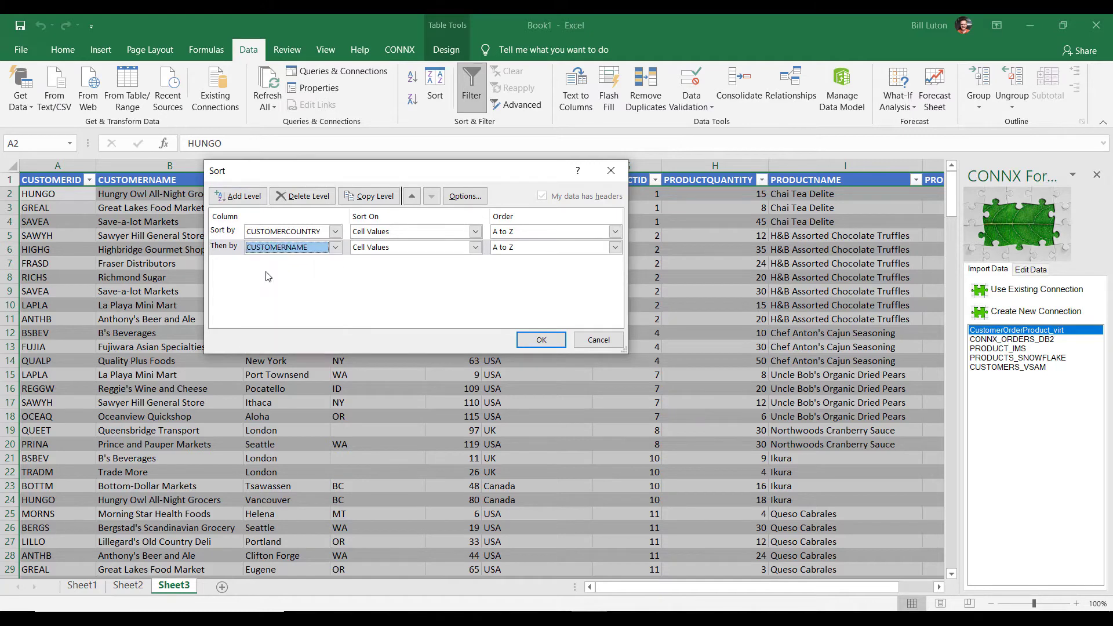
left_click(541, 339)
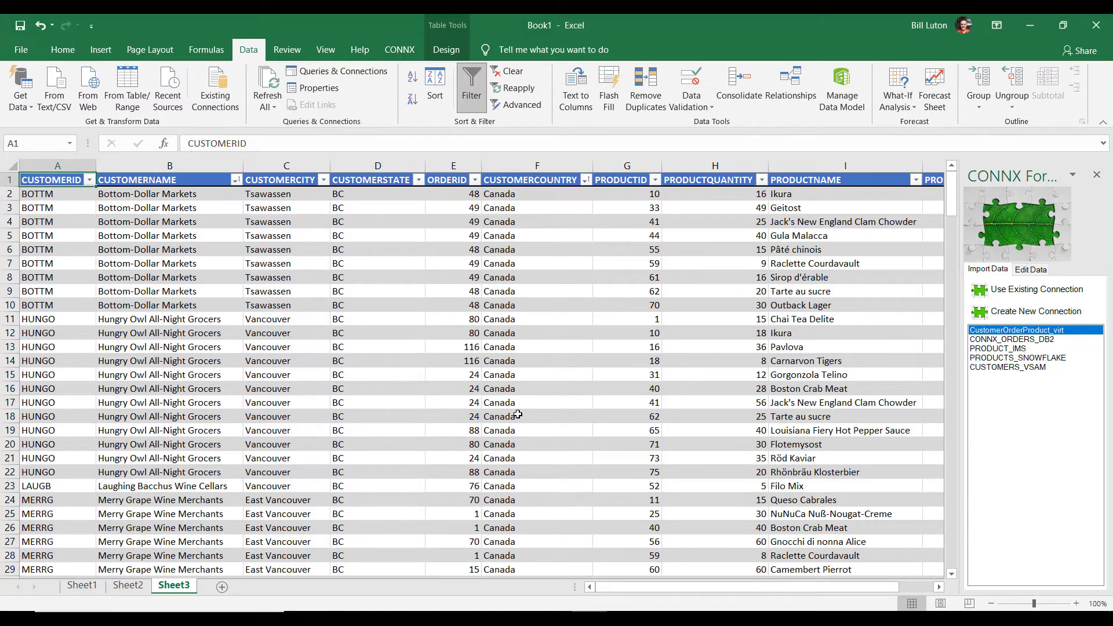
Step: Scroll down through the sorted customer-order data on Sheet3
scroll(546, 418, "down", 2)
scroll(547, 418, "down", 10)
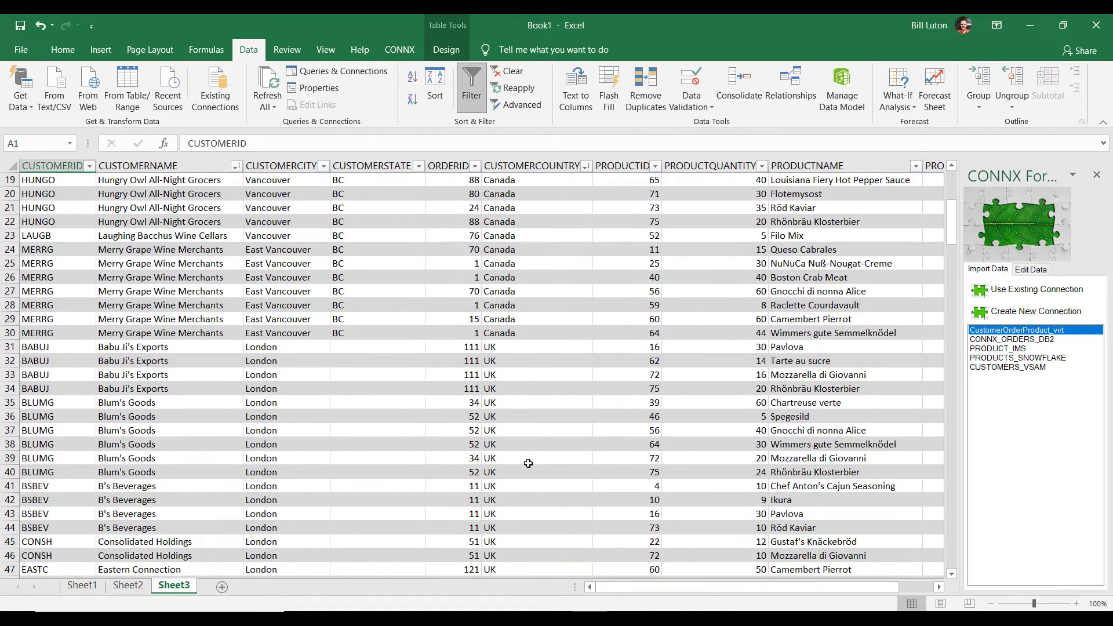
scroll(524, 451, "down", 17)
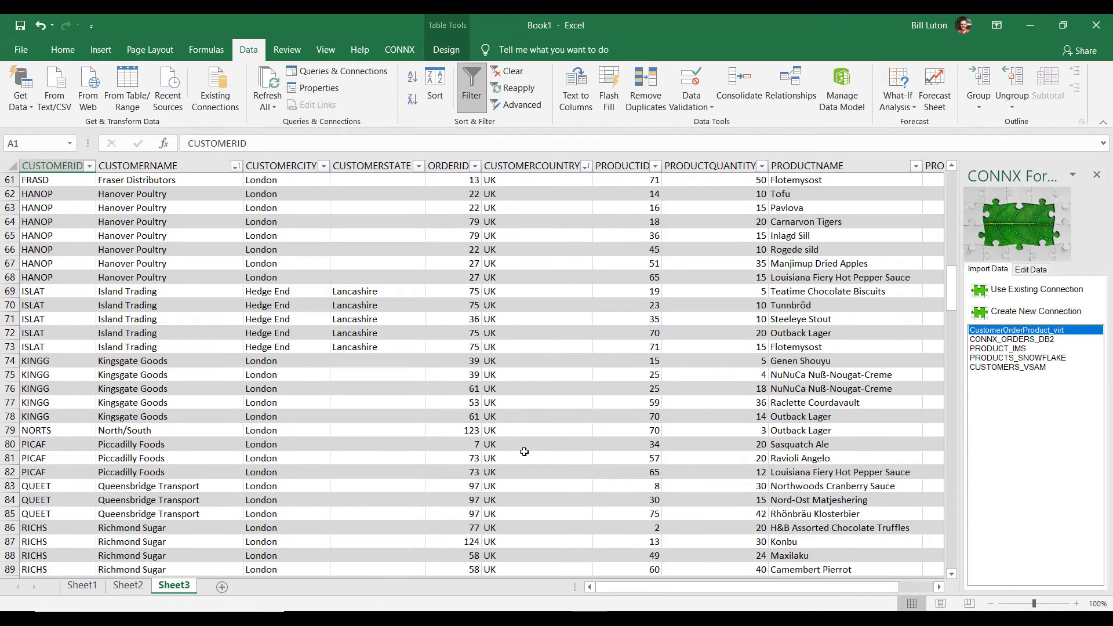
scroll(524, 453, "down", 3)
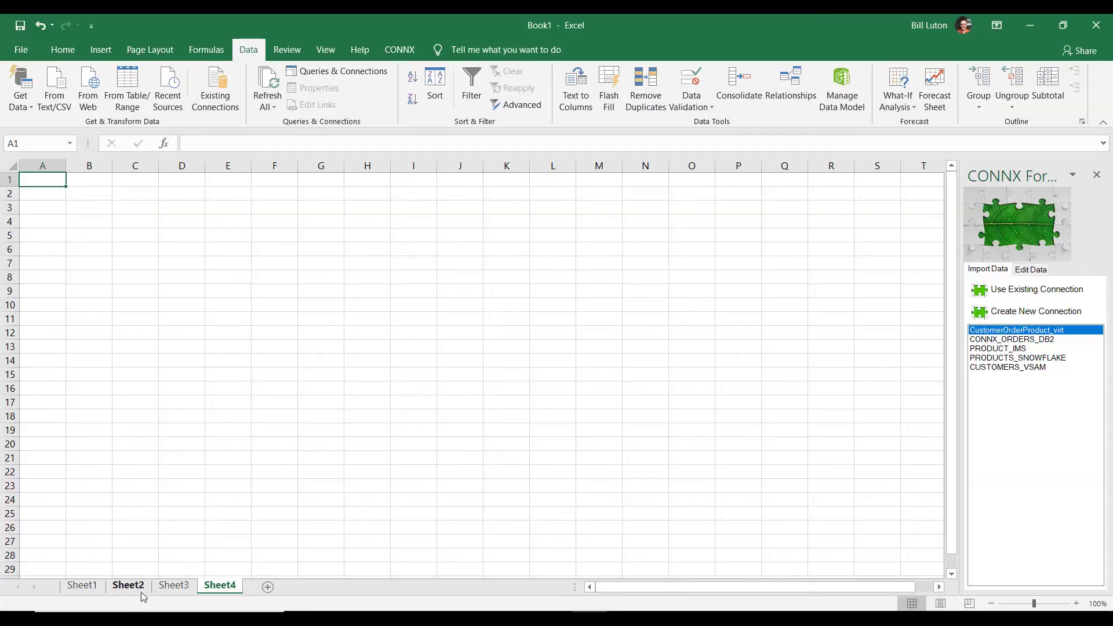
Step: Review read-only Sheet2, then load PRODUCTS_SNOWFLAKE into Sheet4 as editable data
left_click(129, 586)
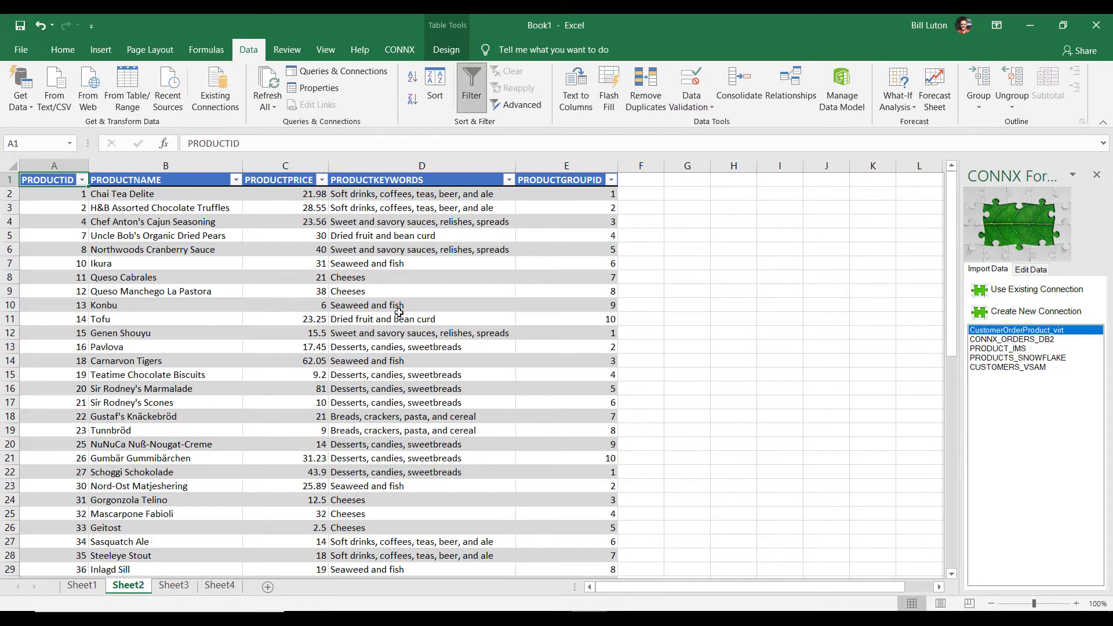
left_click(227, 589)
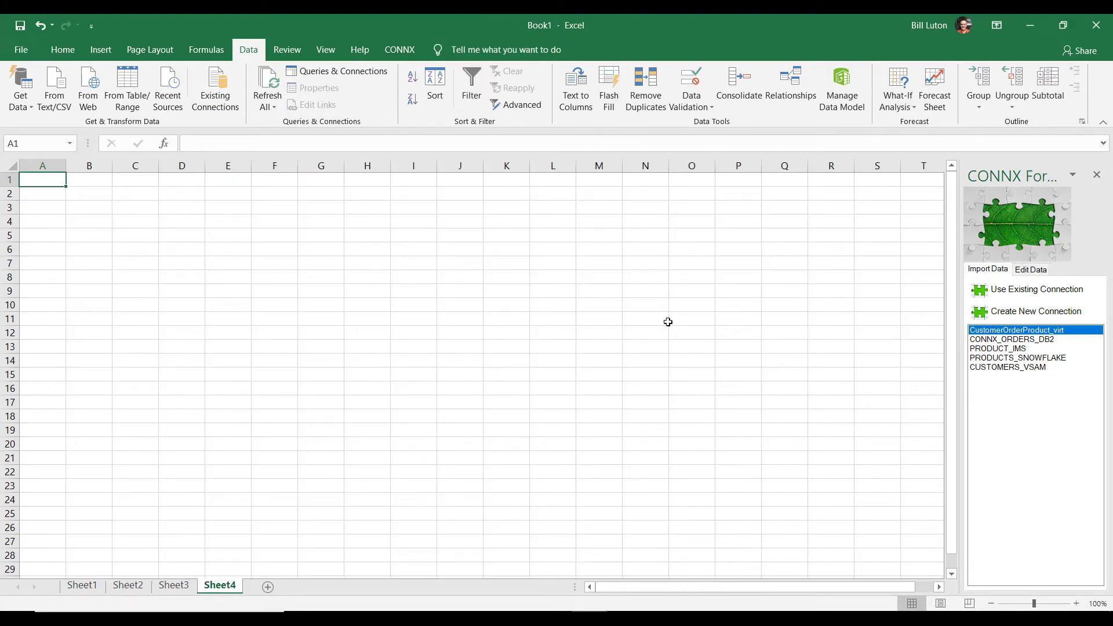
left_click(1028, 273)
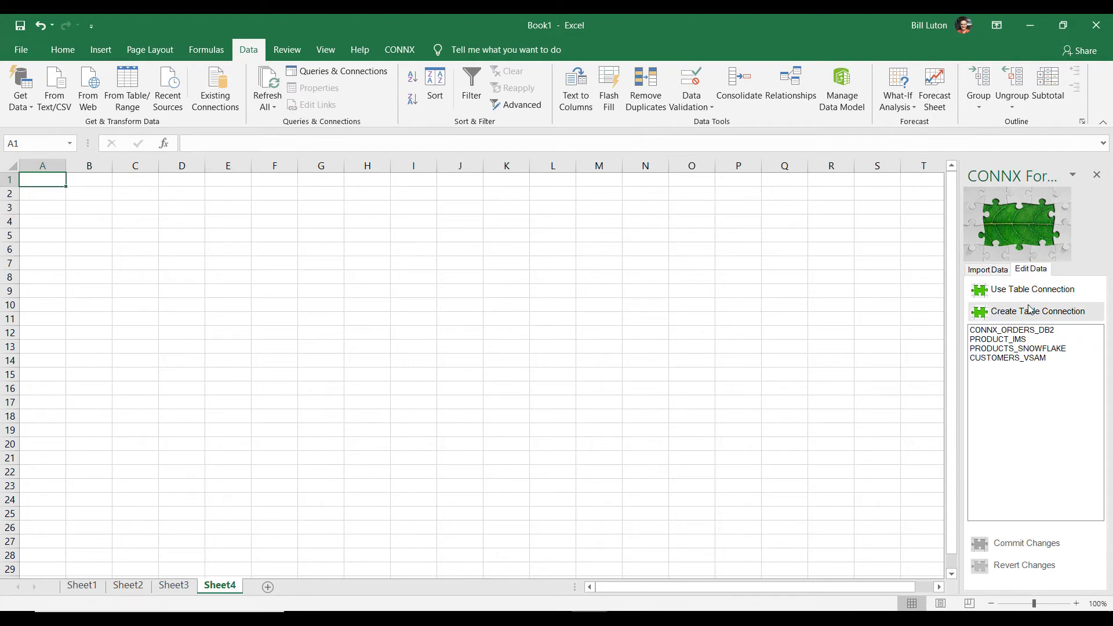
left_click(1001, 350)
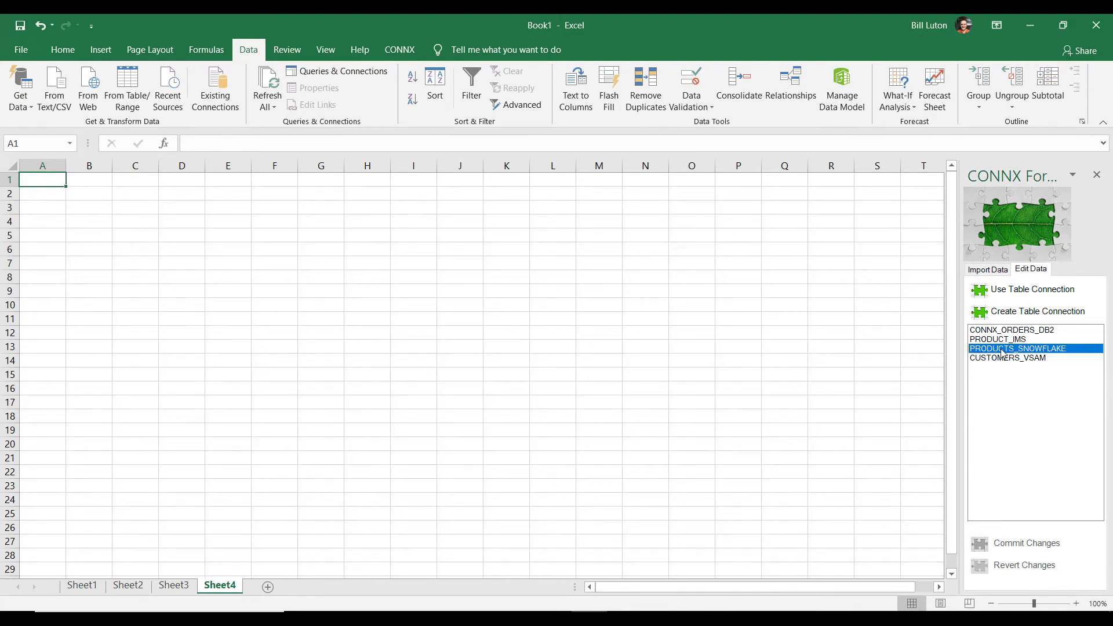
double_click(1003, 351)
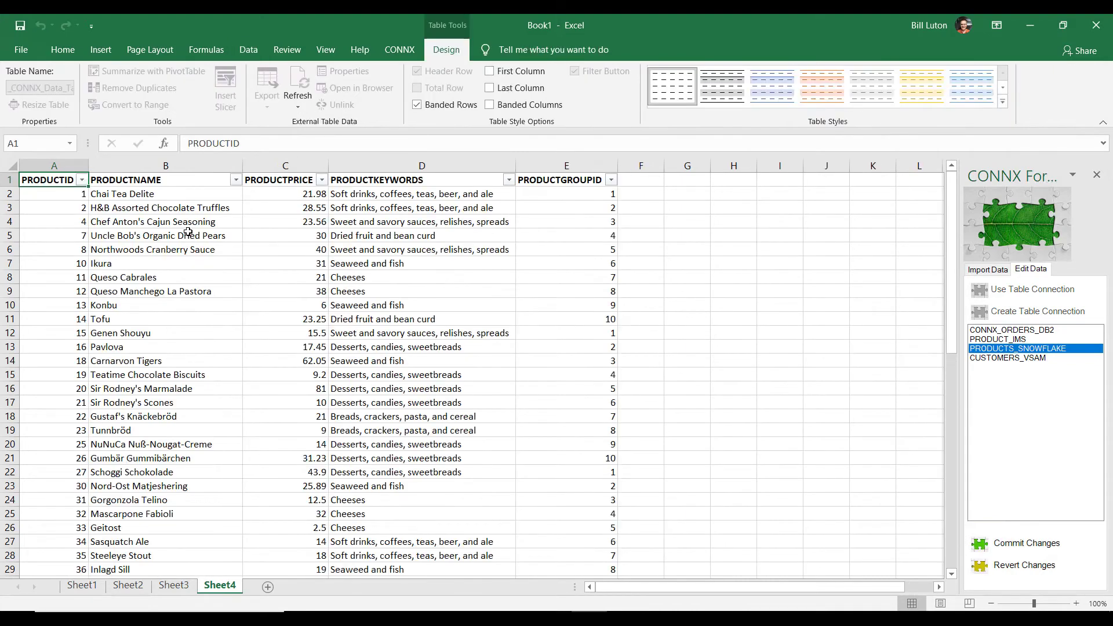
Step: Replace prices in C2, C3, C4 (21.98, 28.55, 23.56) with 23.98, 29.04 and 27.98
left_click(289, 194)
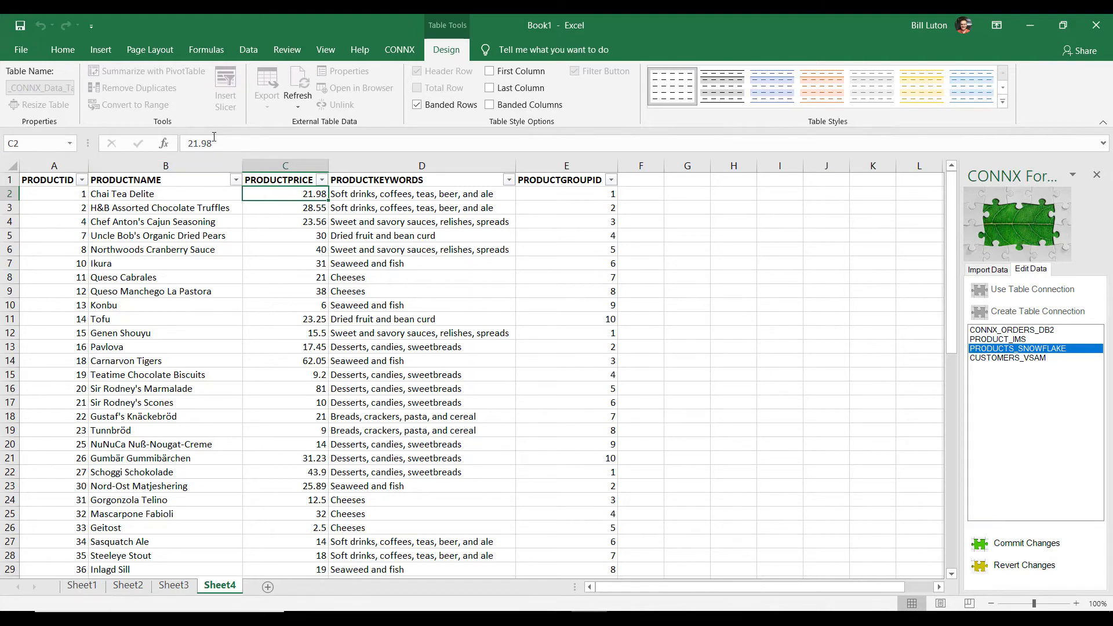
left_click_drag(214, 143, 153, 149)
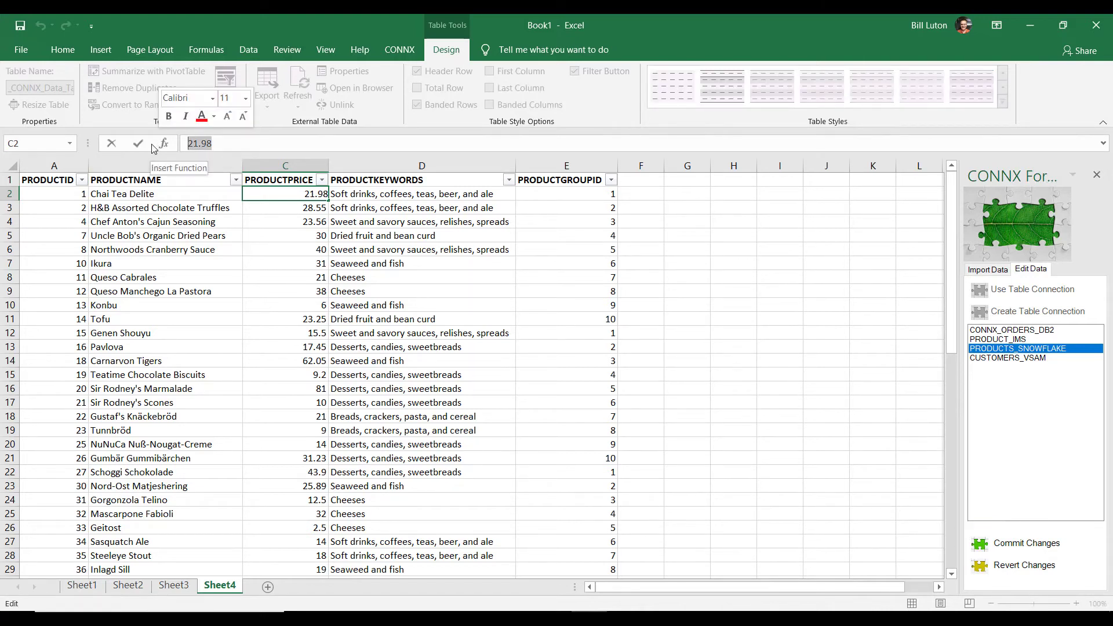
type("23")
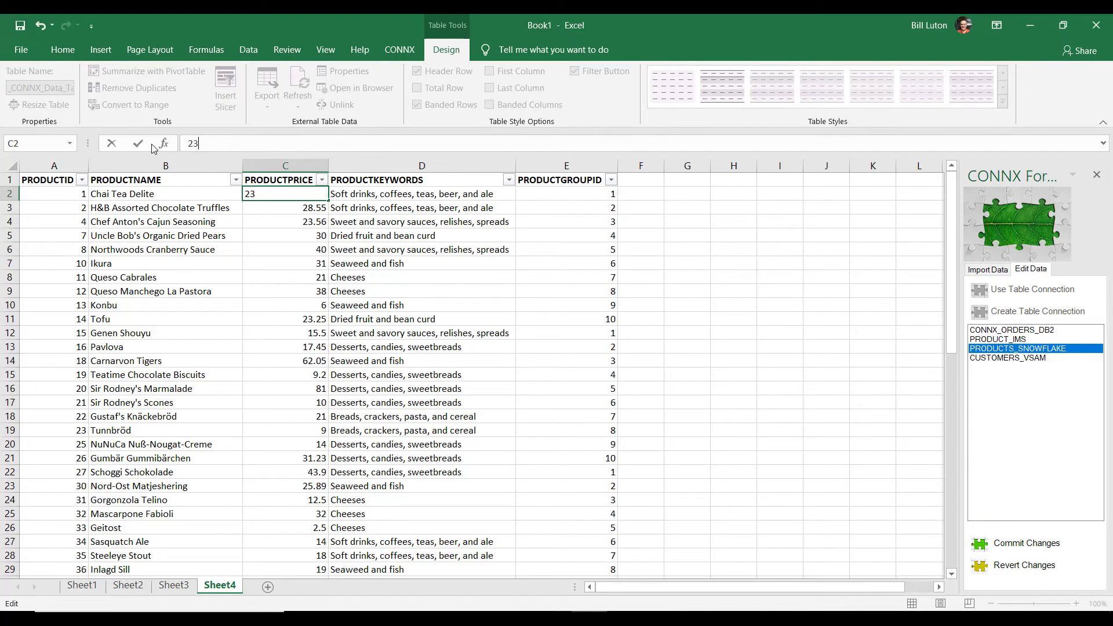
type(".98")
key("Return")
double_click(222, 146)
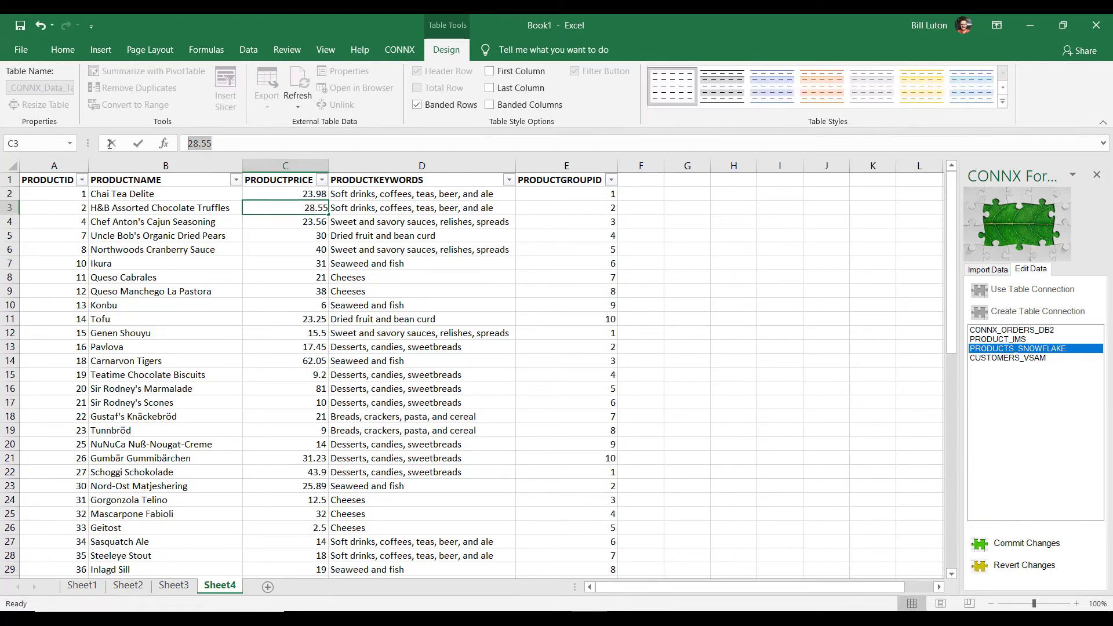
type("29")
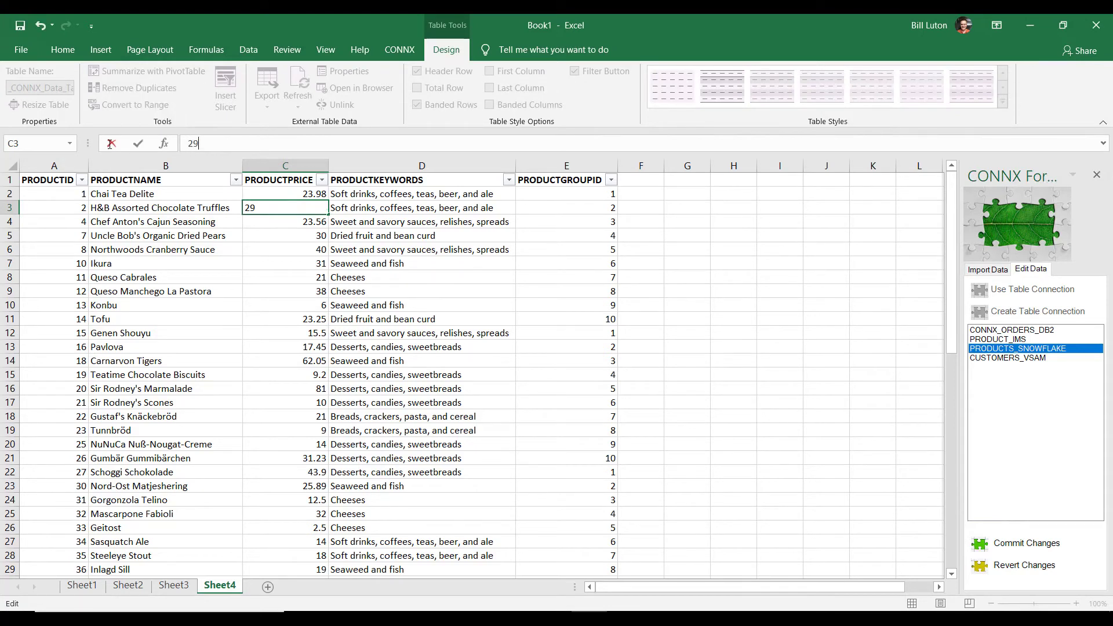
type(".04")
left_click(273, 223)
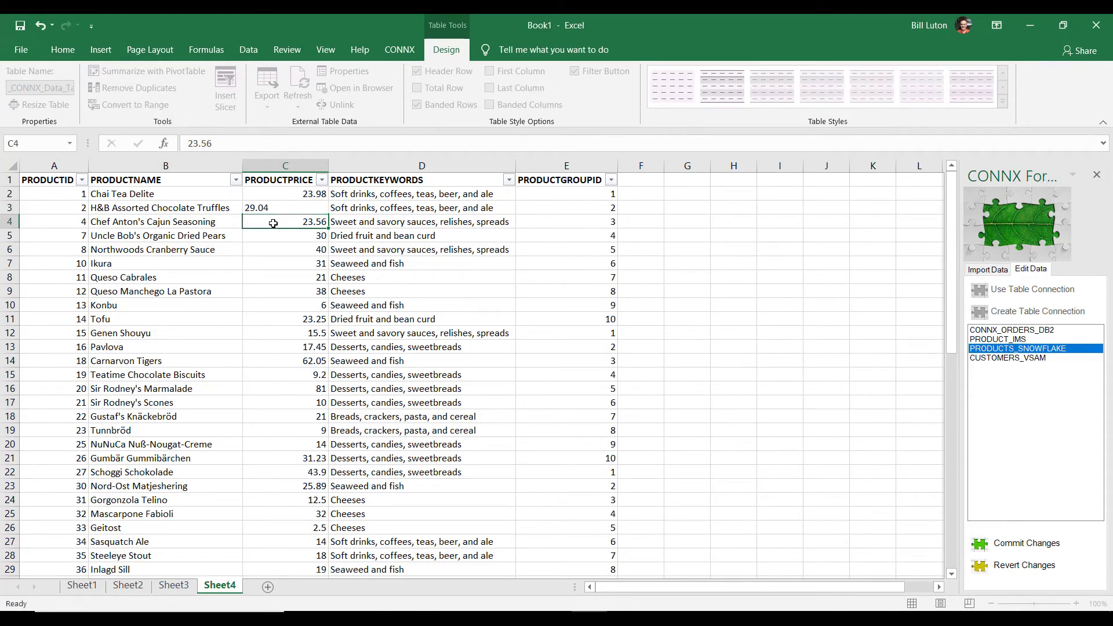
double_click(233, 145)
type("27")
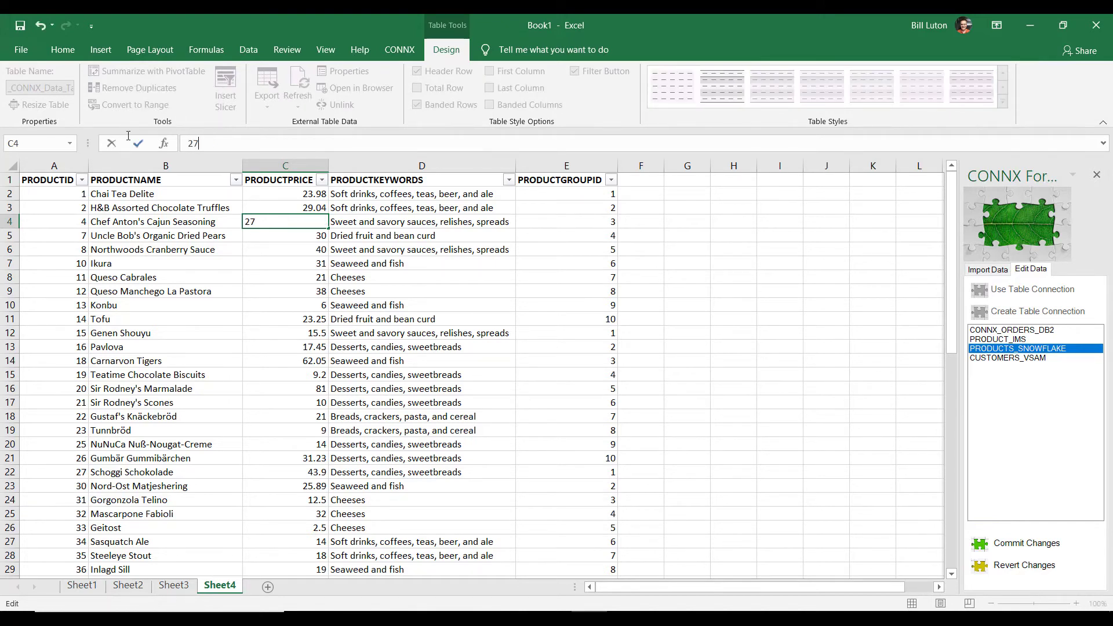
type(".98")
left_click(254, 237)
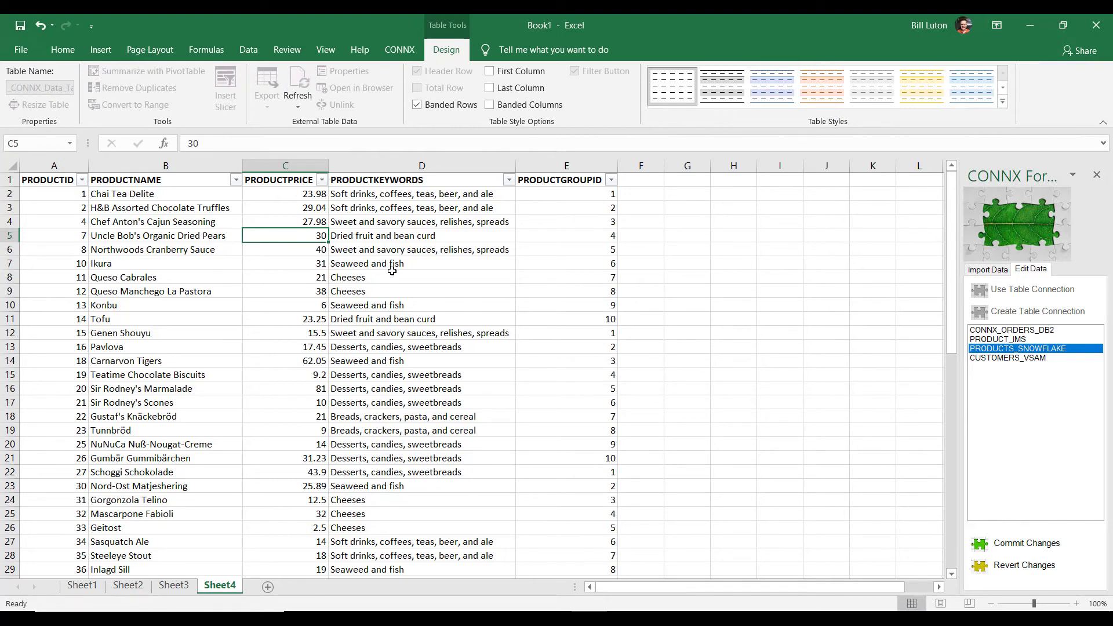
Step: Commit the three pending PRODUCTPRICE updates to PRODUCTS_SNOWFLAKE and close the summary
left_click(1011, 548)
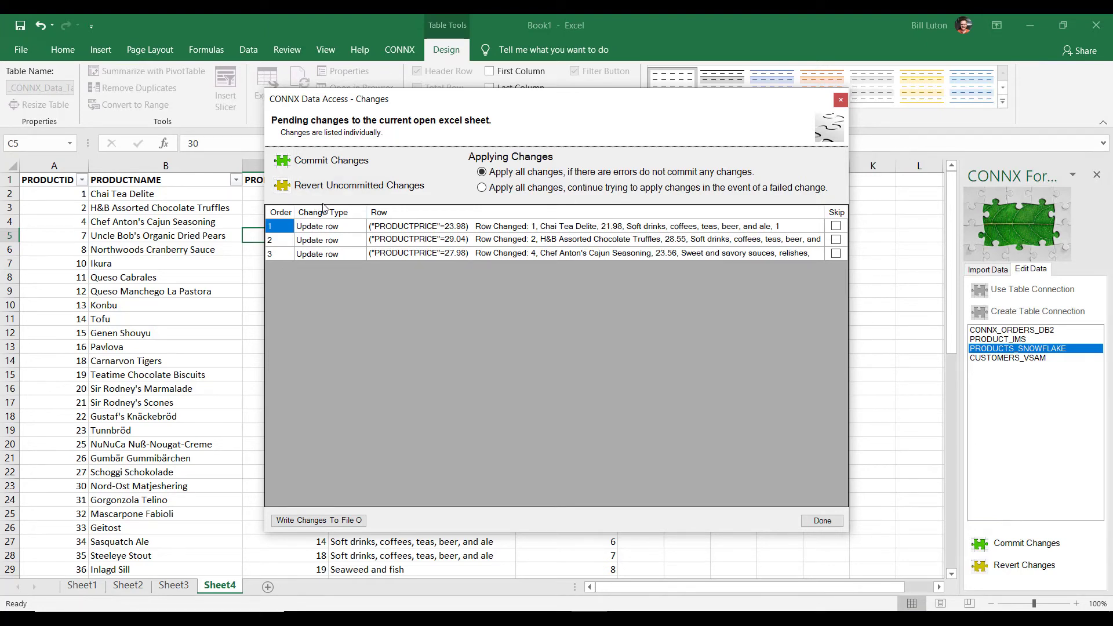
left_click(311, 162)
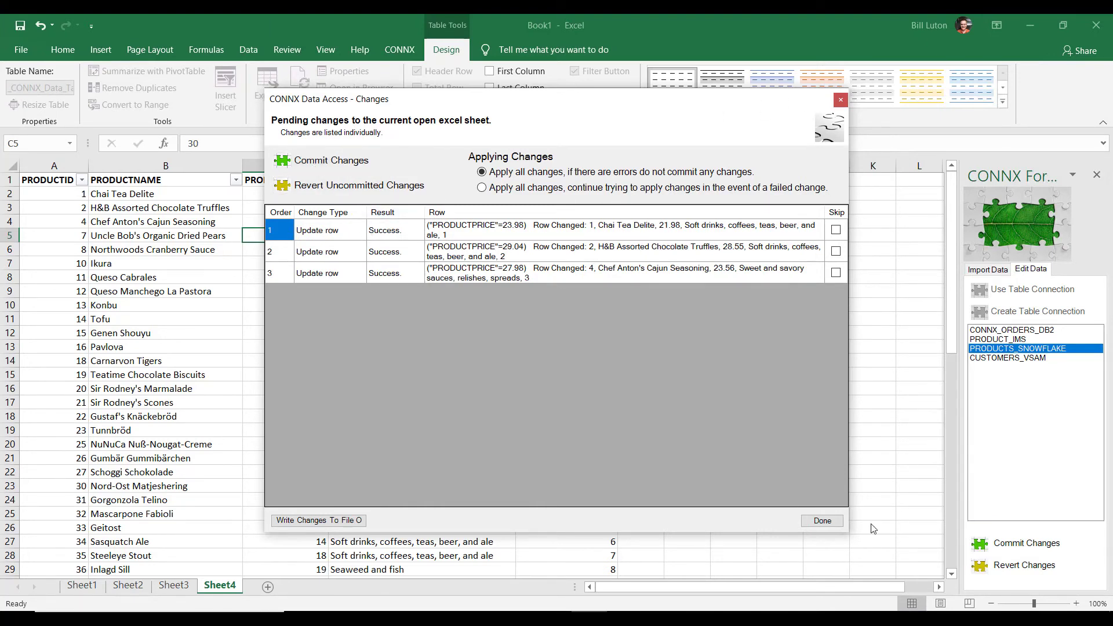
left_click(825, 524)
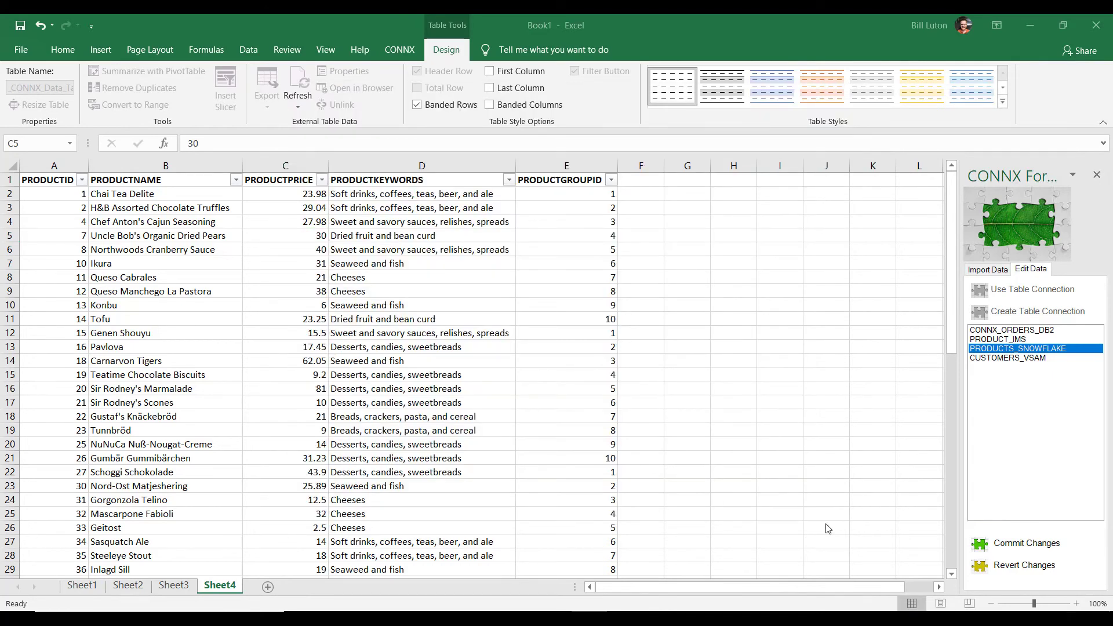
Step: Refresh the Sheet2 product table so it shows 23.98, 29.04 and 27.98
left_click(129, 587)
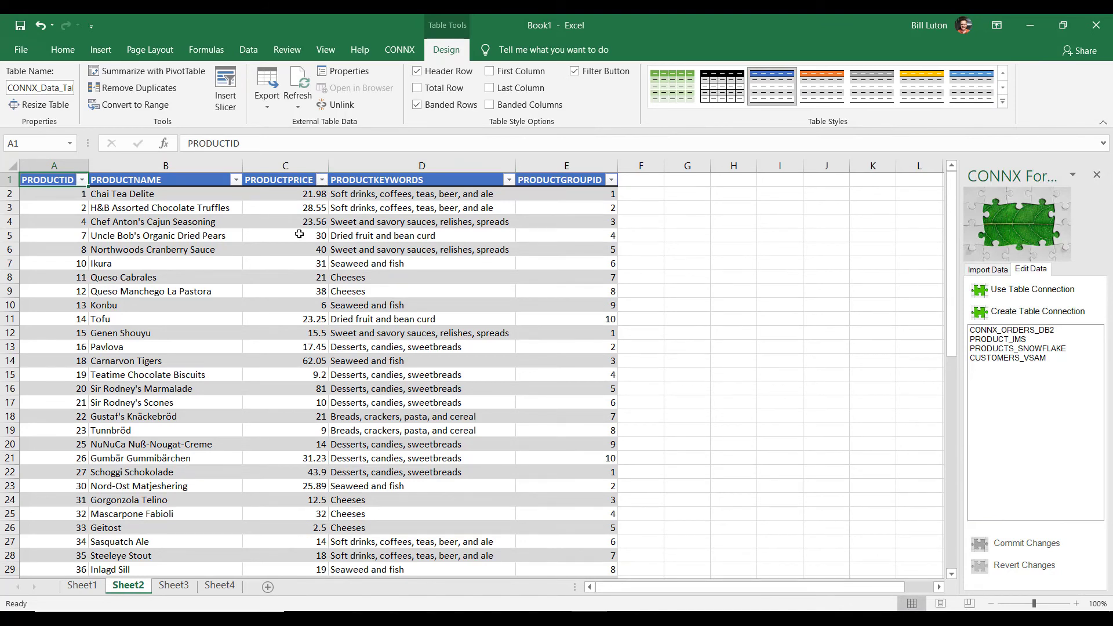
left_click(298, 107)
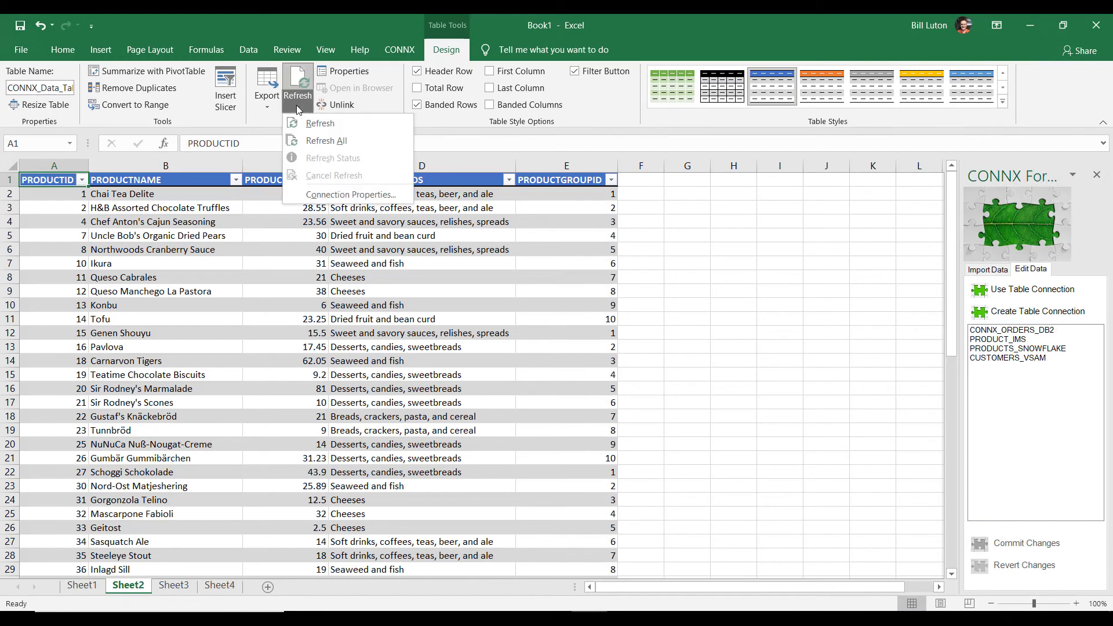
left_click(308, 140)
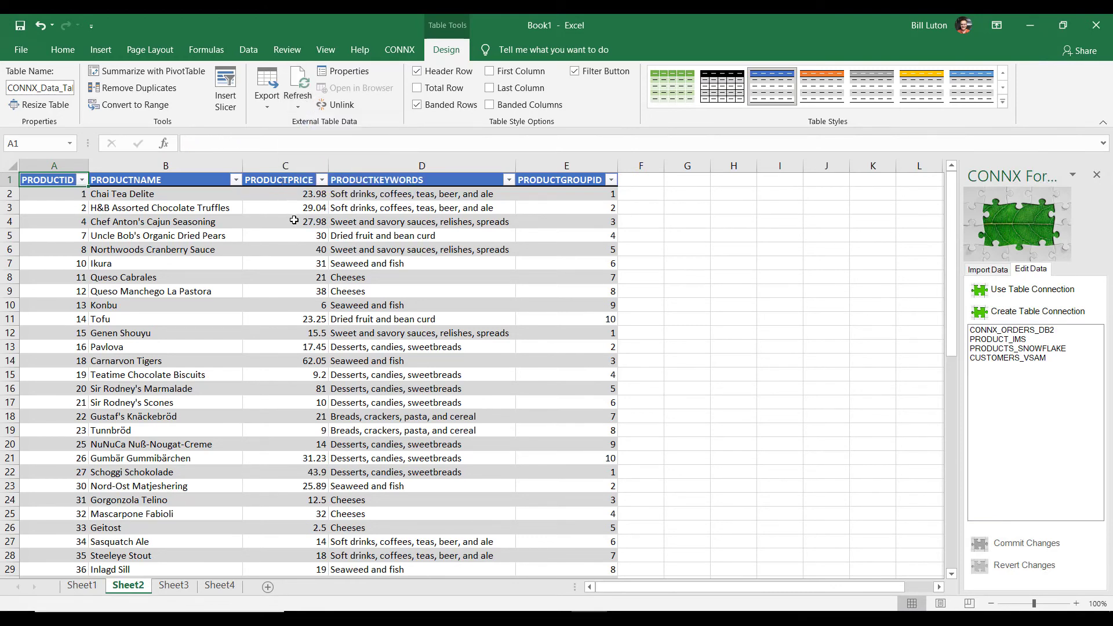